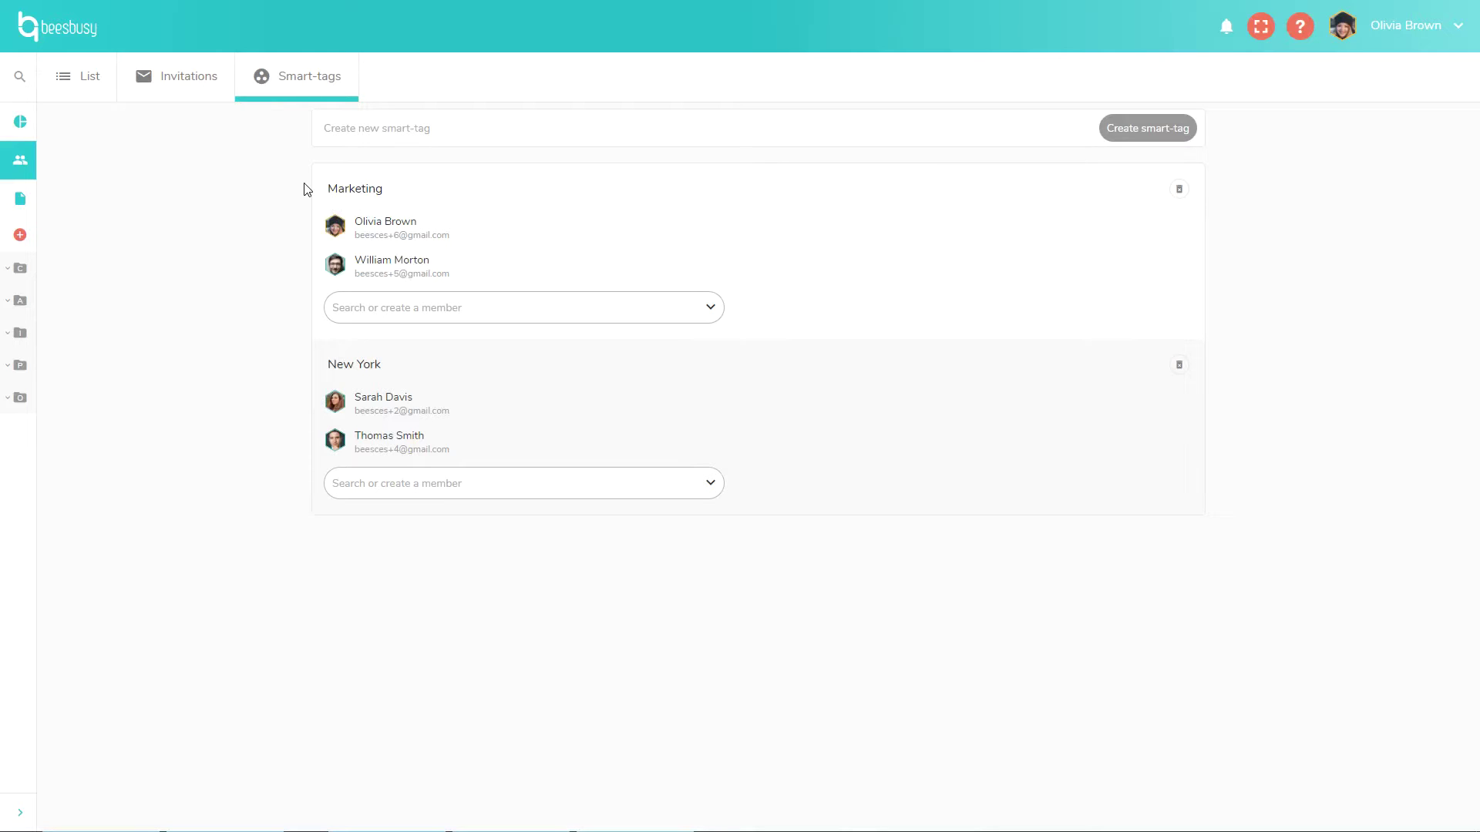
- Create an empty smart-tag named 'London Team'
click(331, 133)
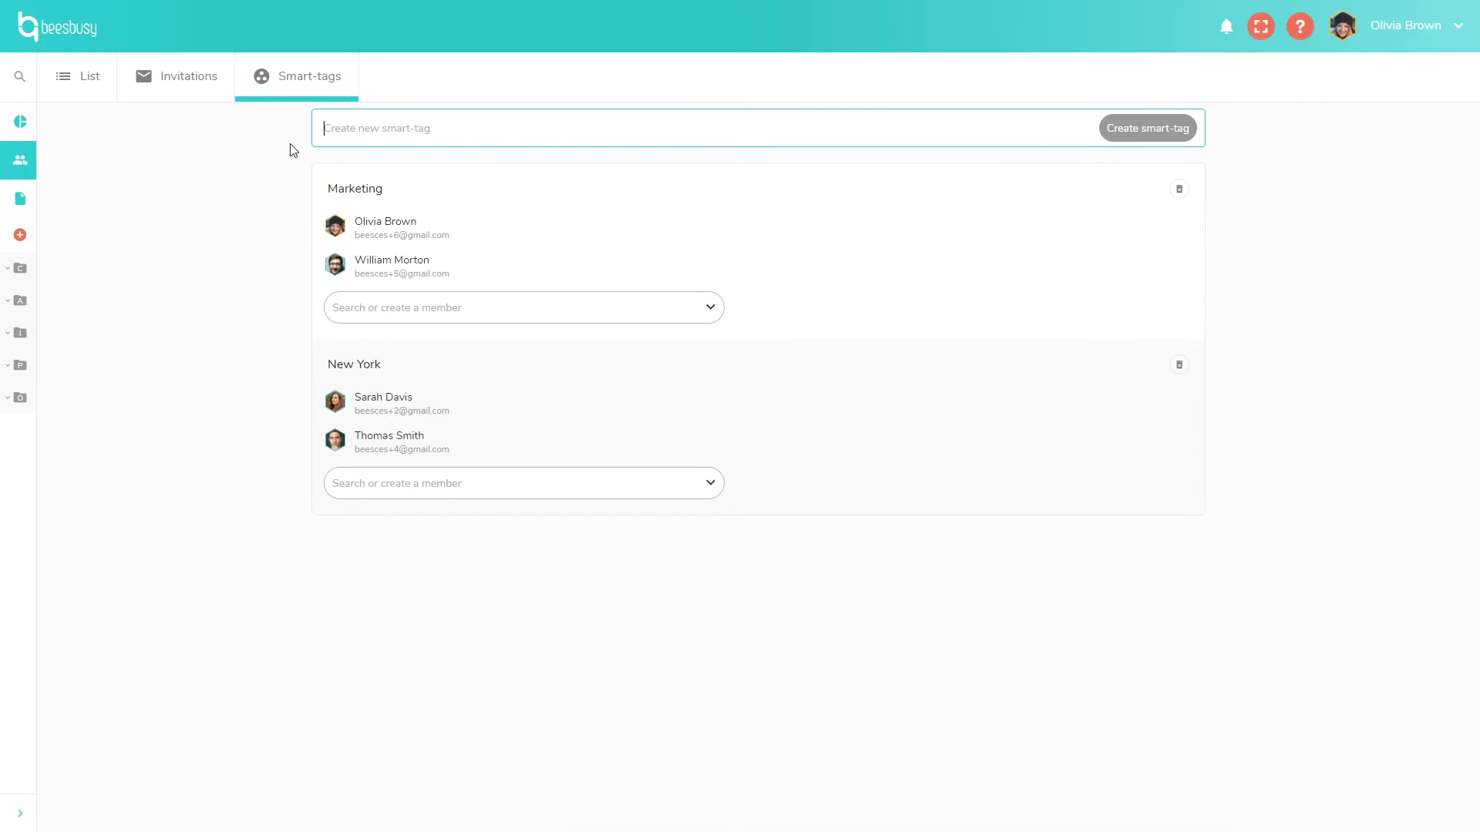
text(Lond)
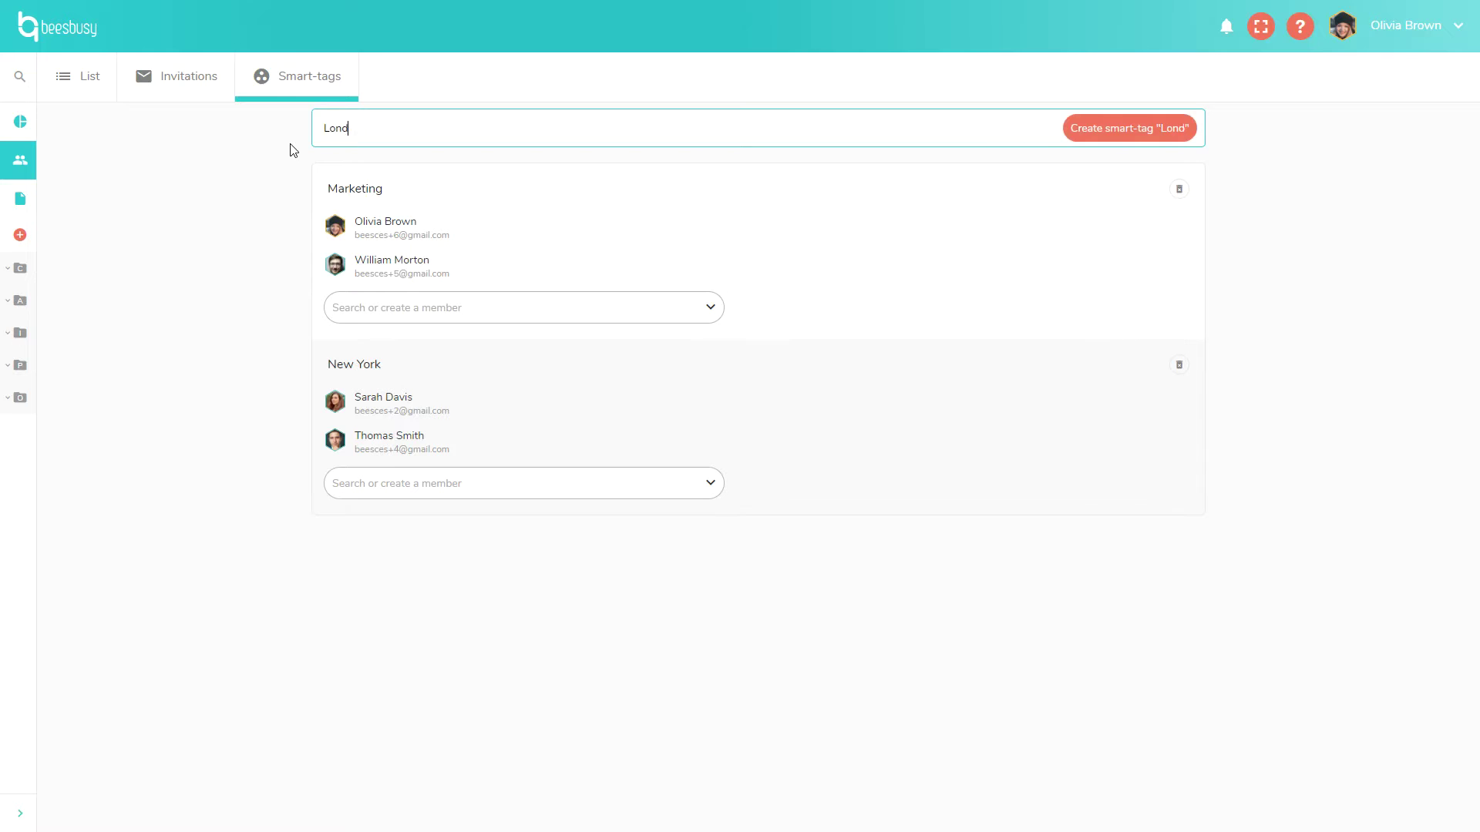
text(on Team)
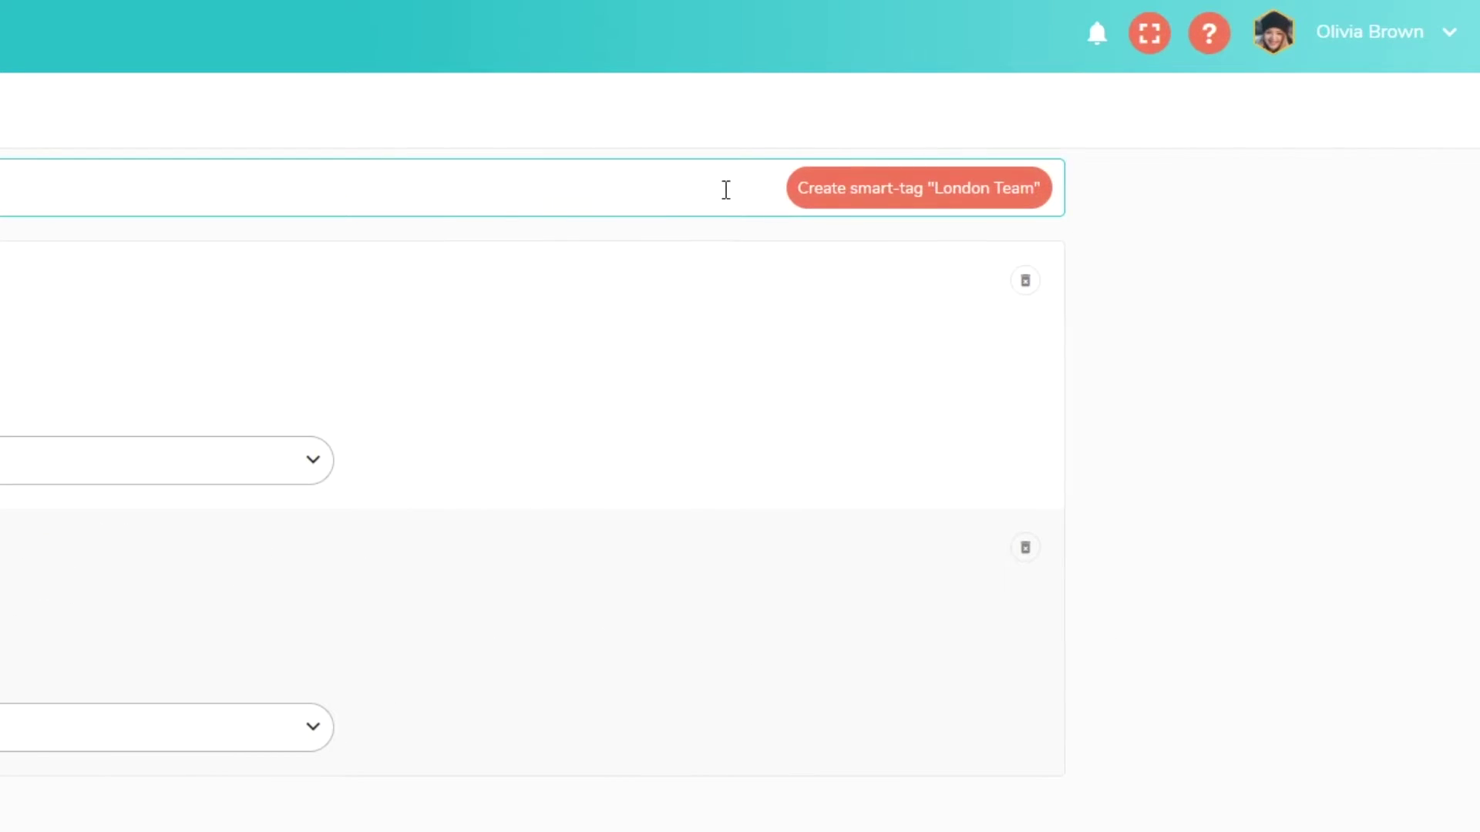
click(870, 197)
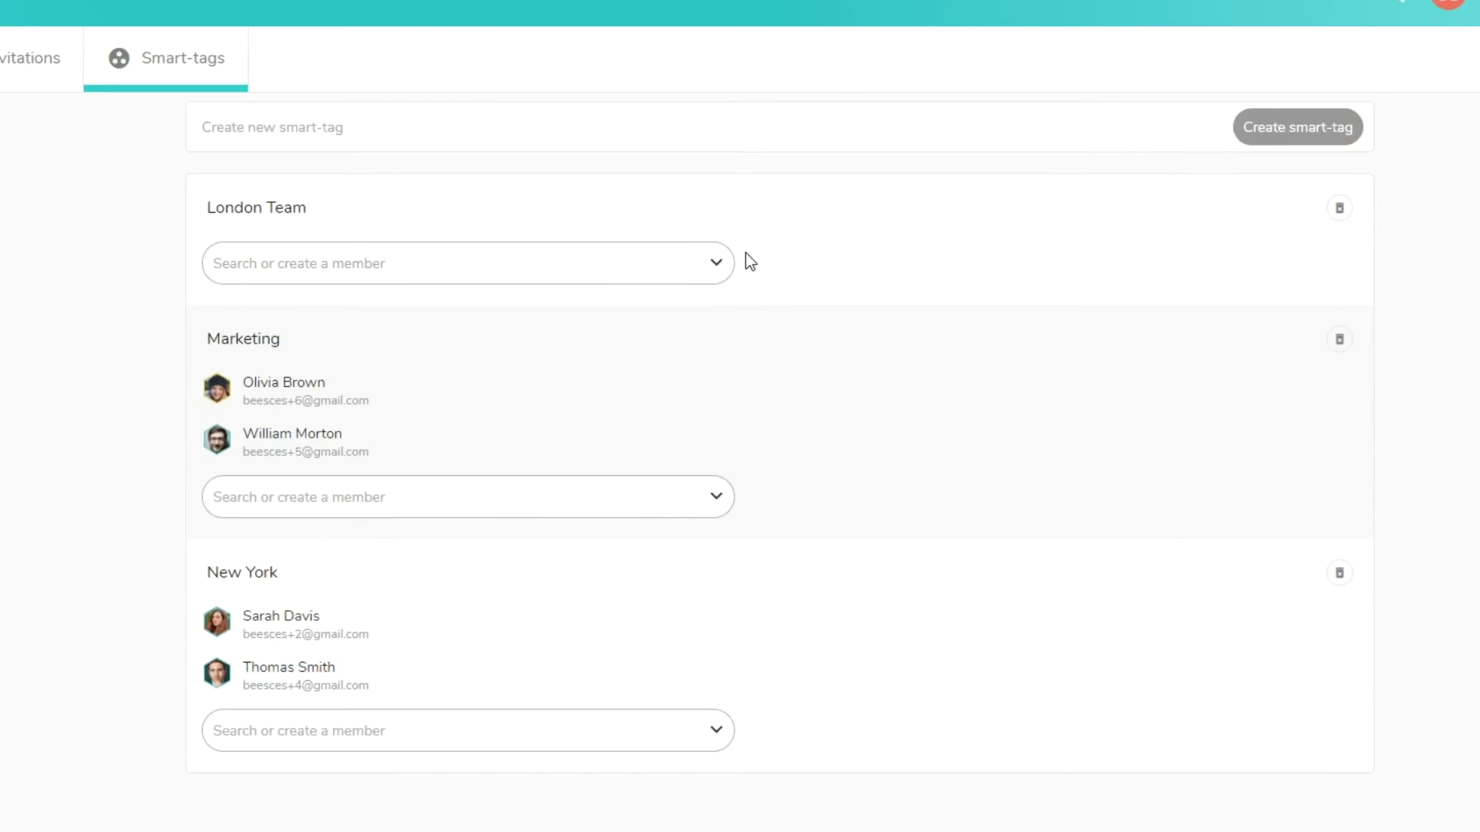
click(720, 266)
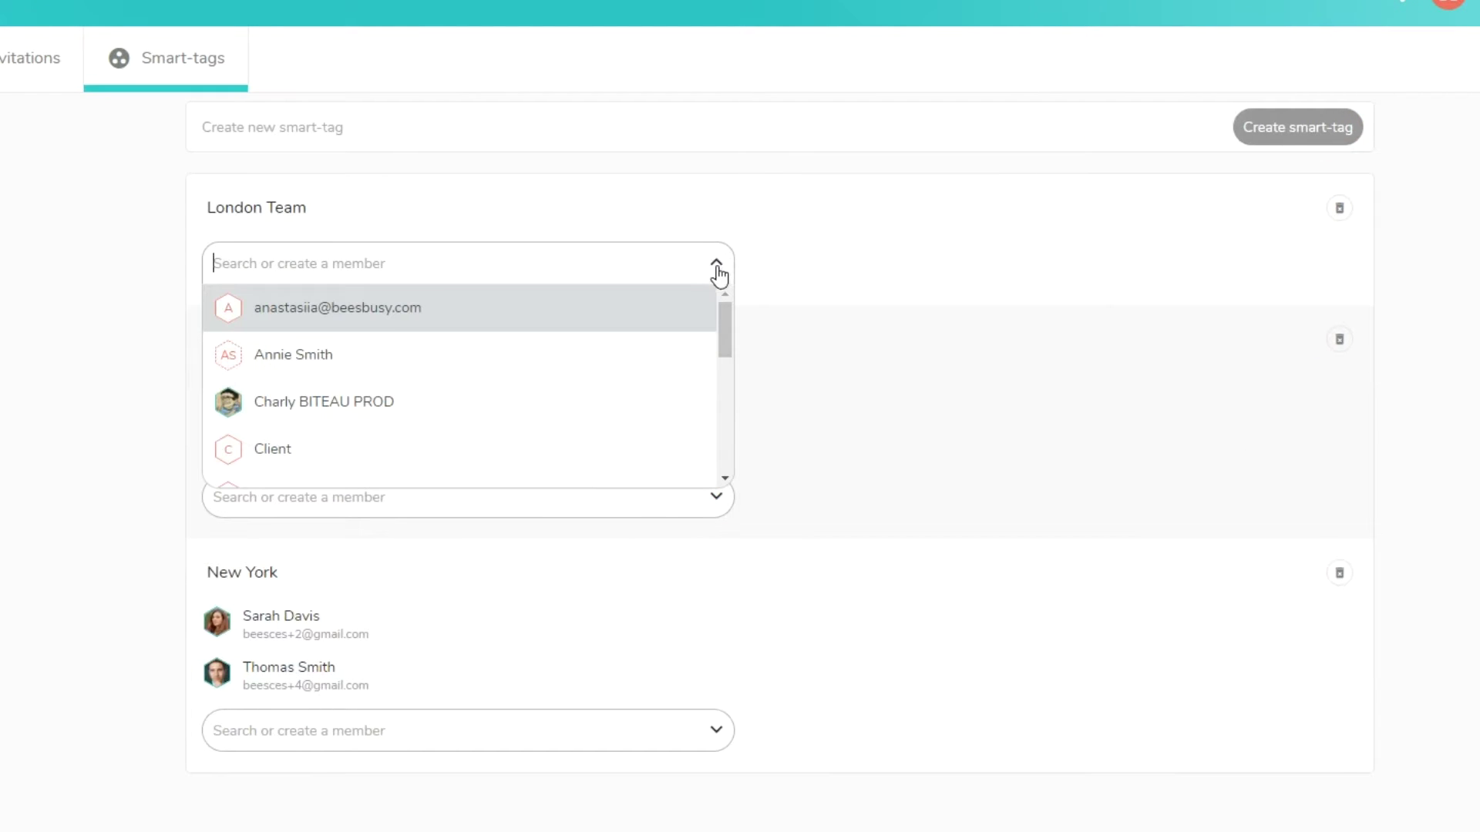
drag(724, 315, 726, 411)
click(698, 383)
click(718, 314)
click(681, 395)
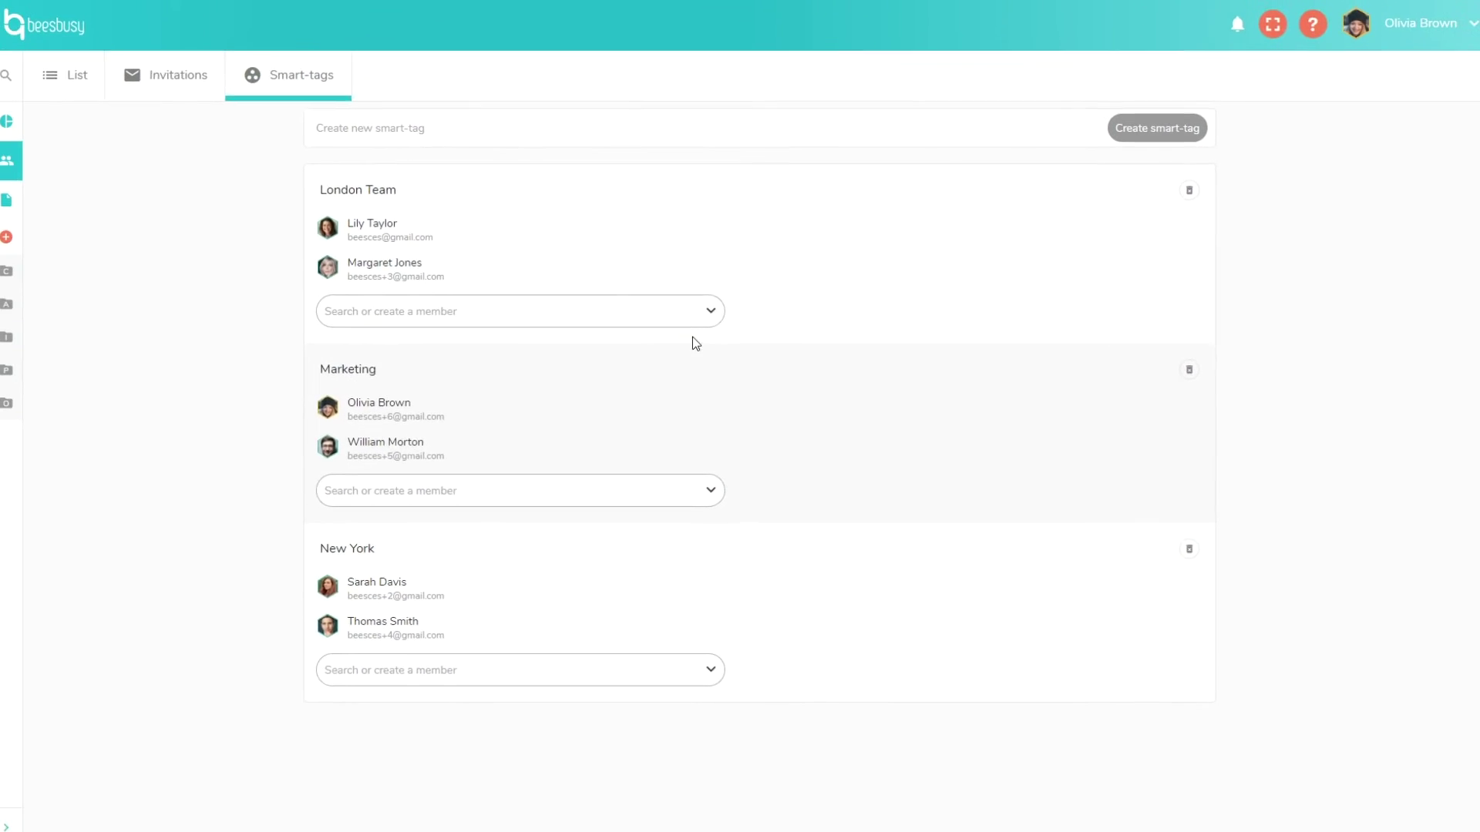
click(710, 314)
drag(713, 336, 712, 435)
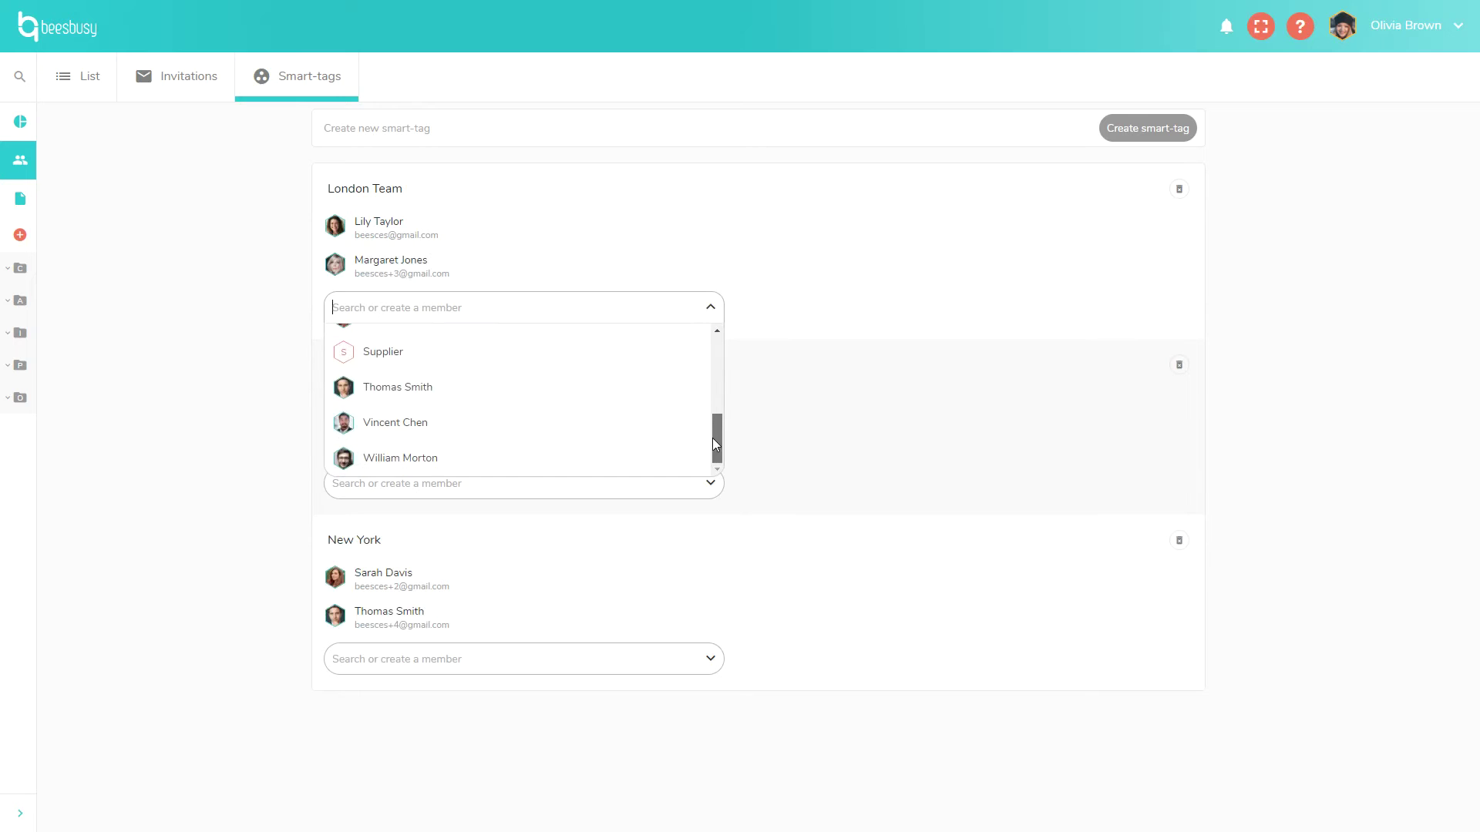
click(695, 456)
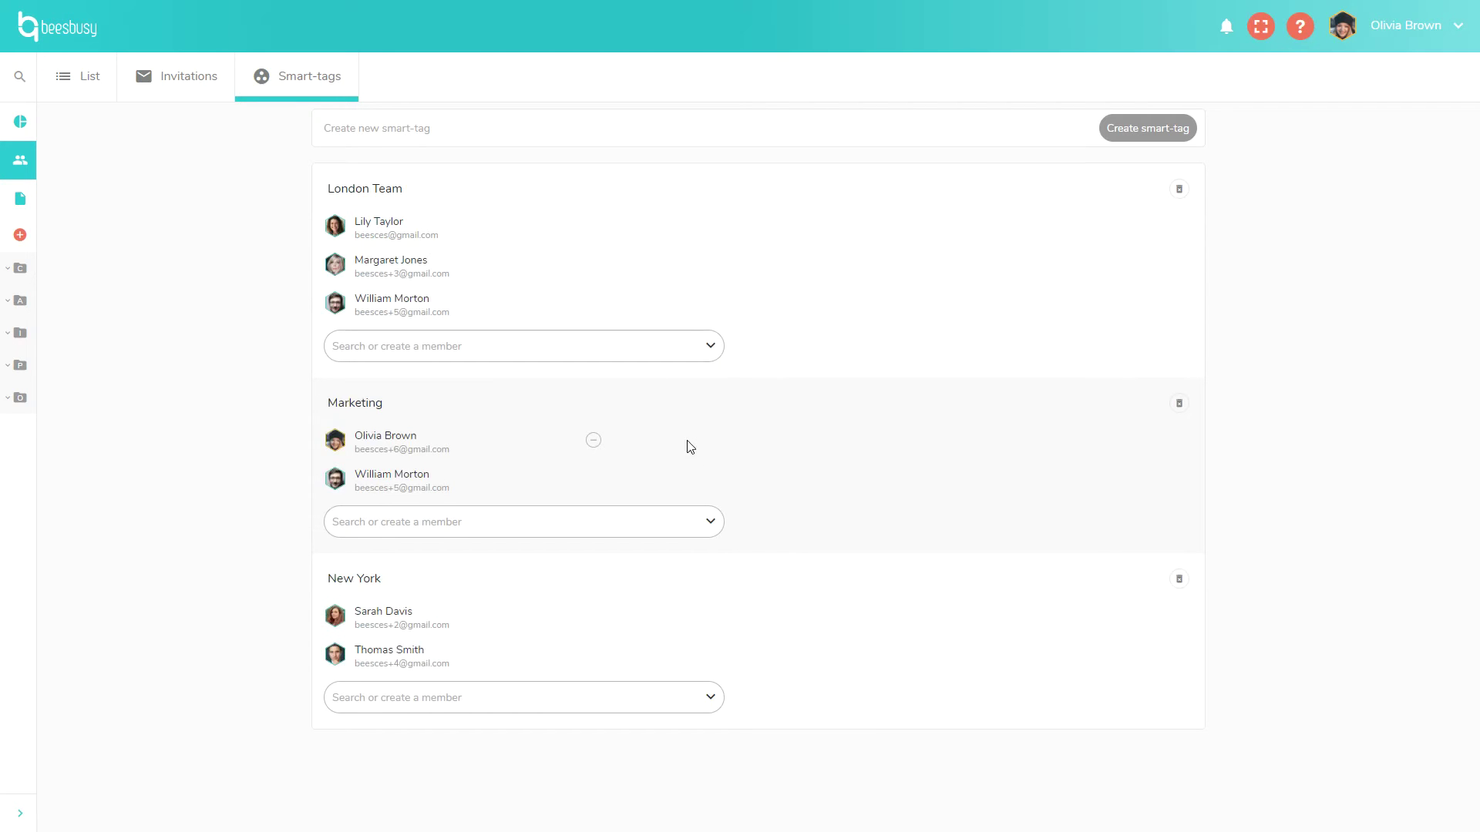
- Rename the London Team smart-tag to 'London Team 1'
mouse_move(498, 190)
click(659, 189)
text(1)
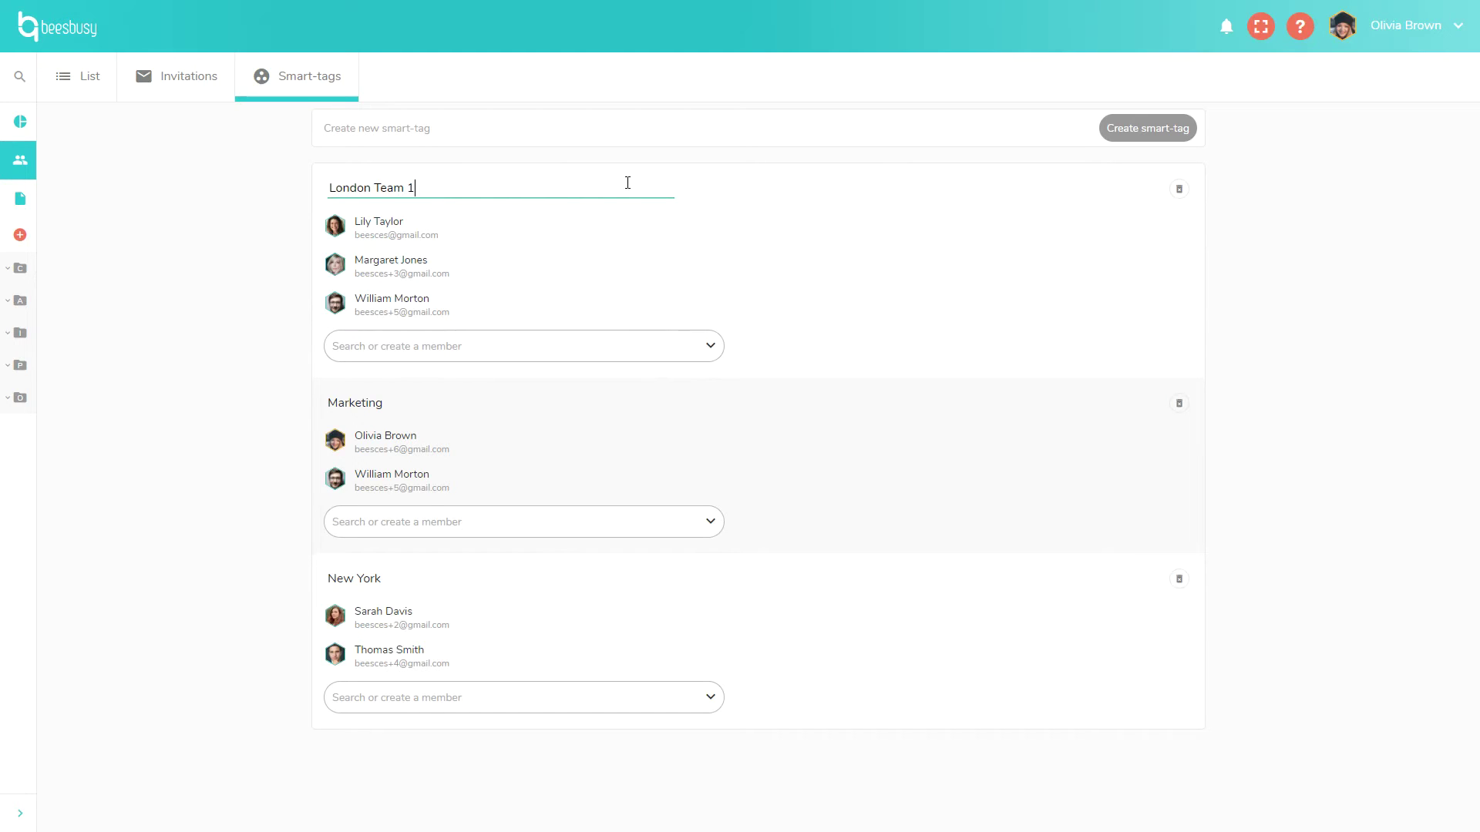
key(BackSpace)
key(BackSpace)
click(287, 207)
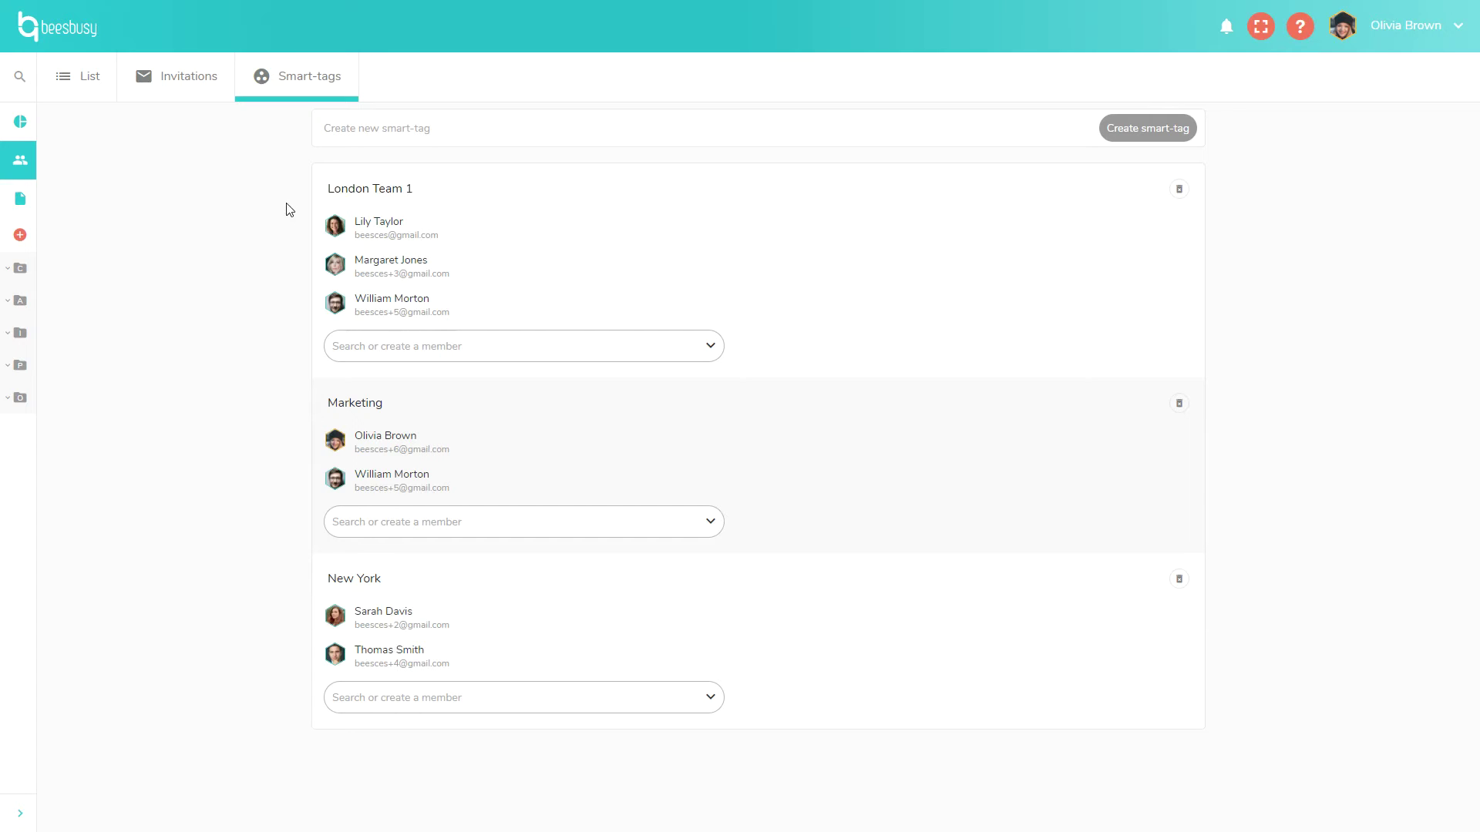
mouse_move(595, 265)
click(594, 266)
click(594, 266)
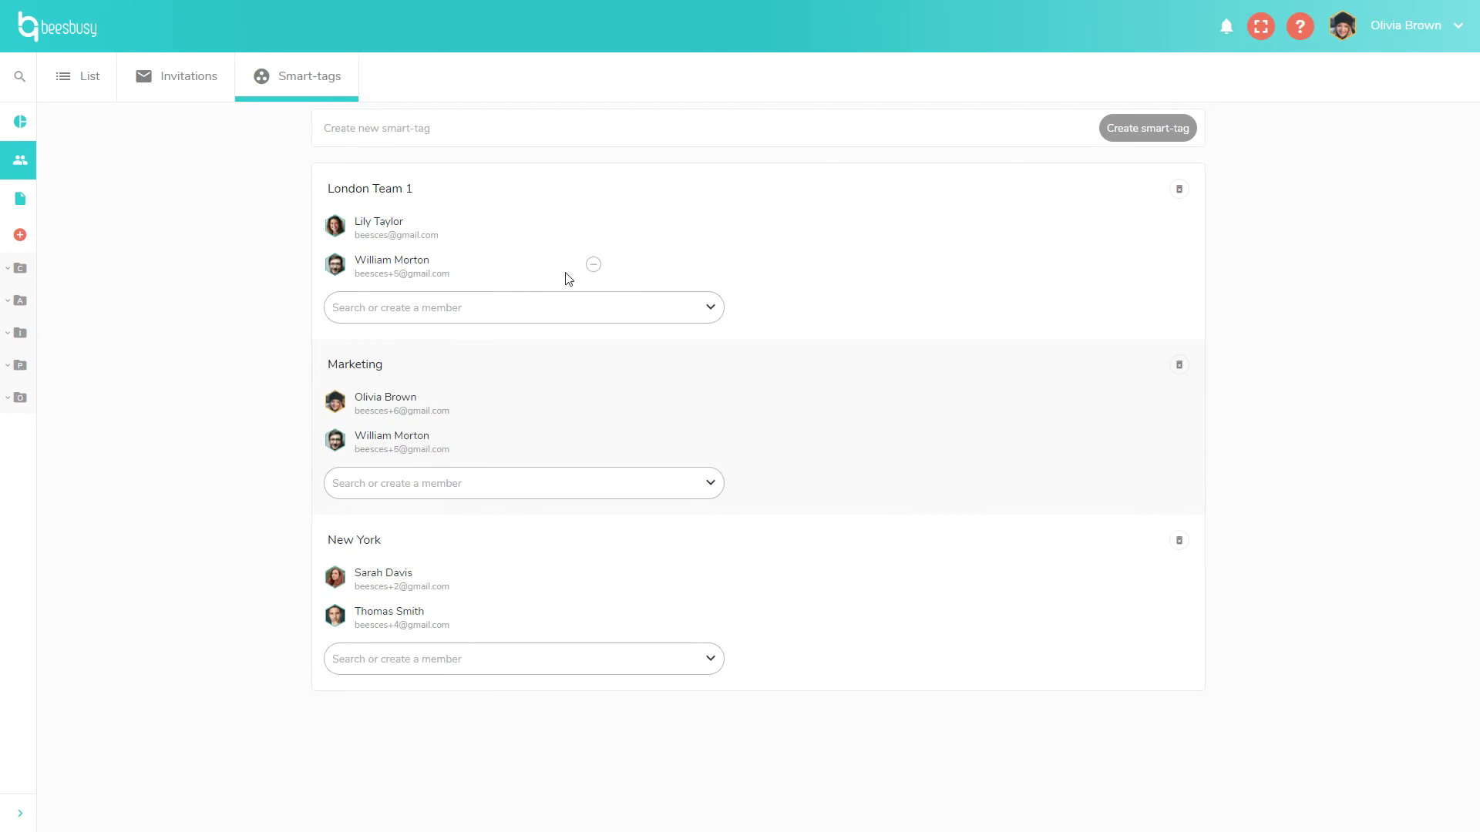
click(420, 270)
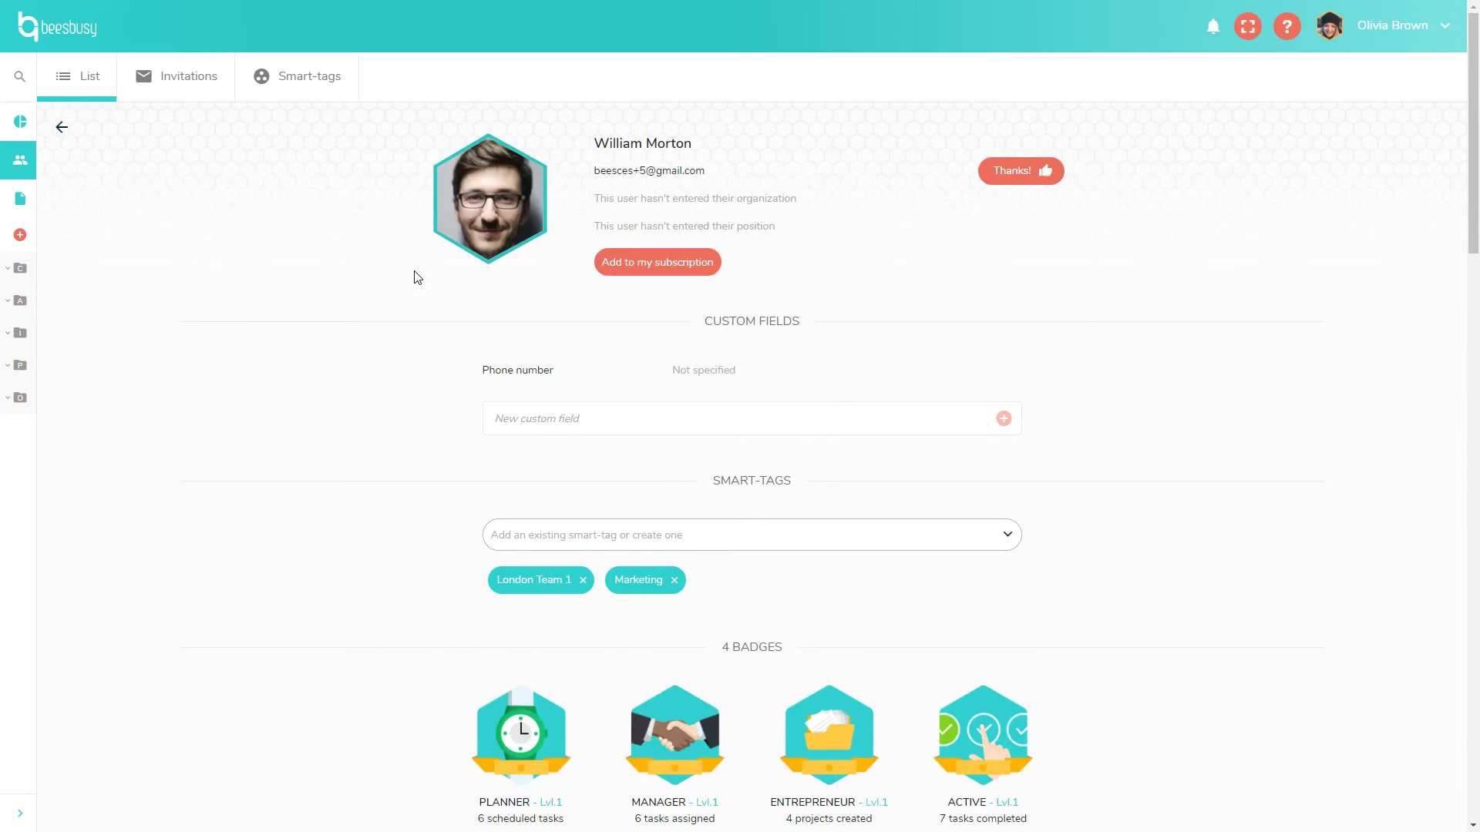
scroll(412, 295, down, 4)
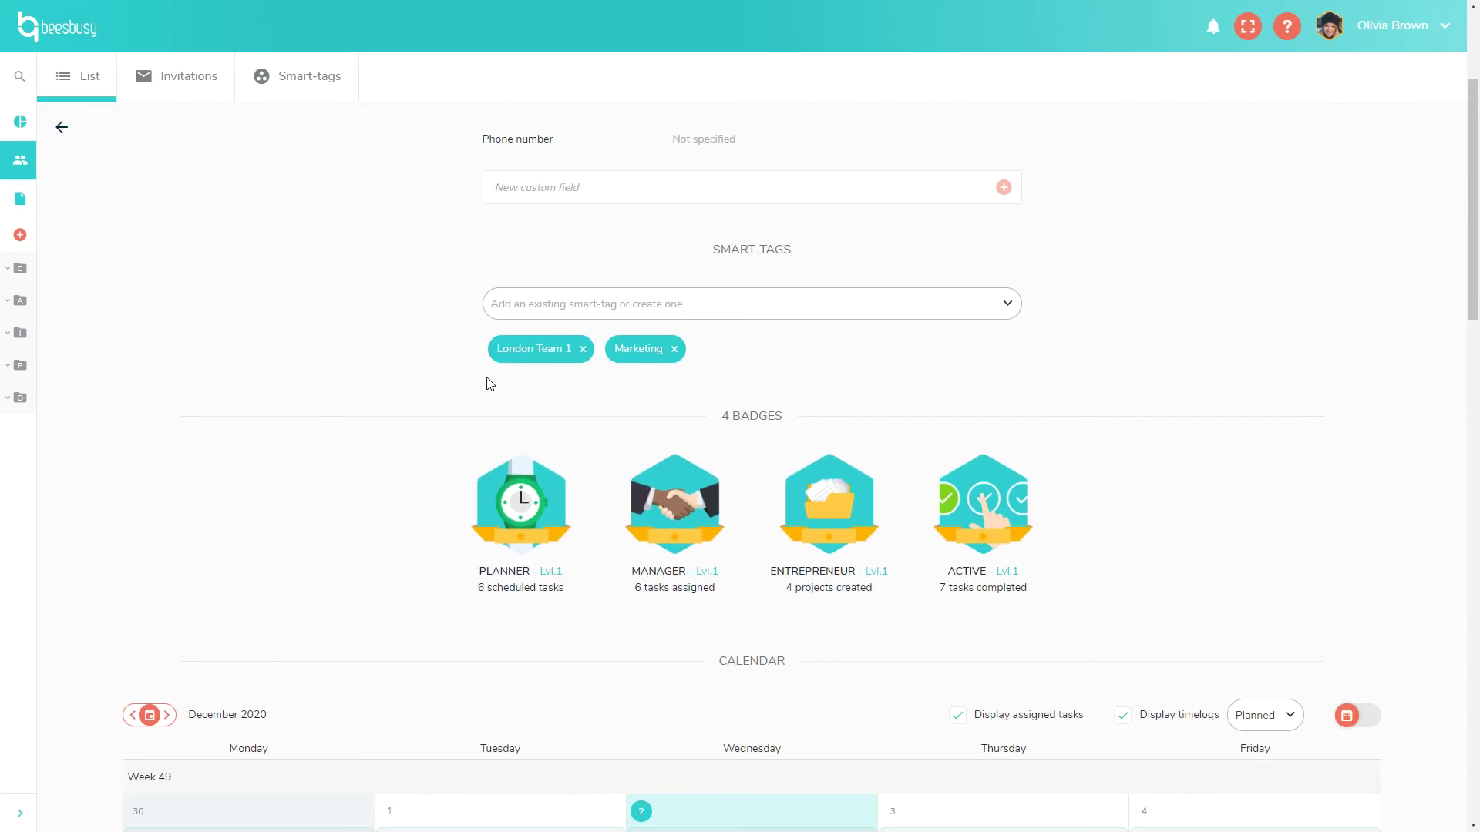
click(62, 129)
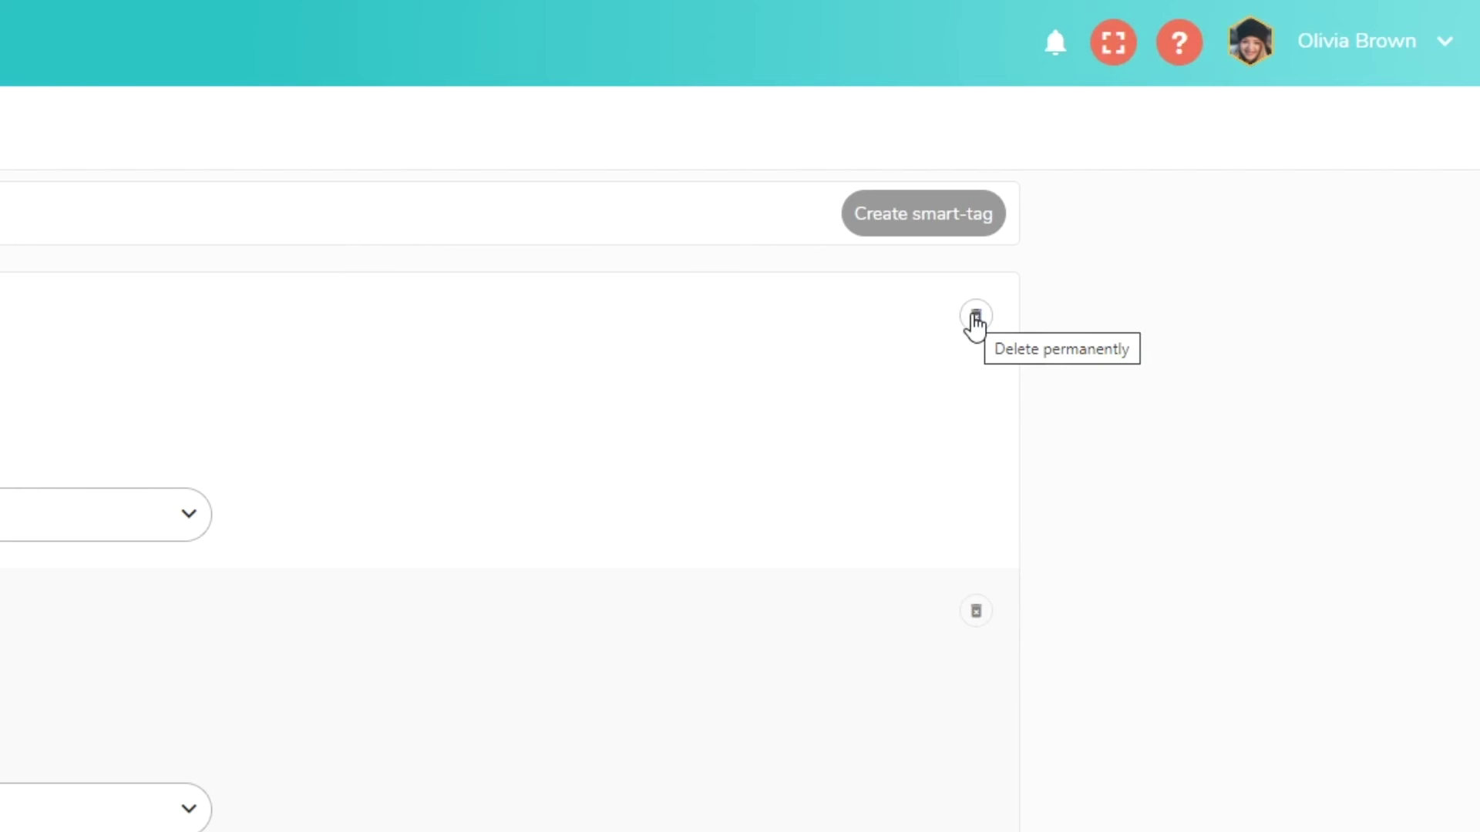
- Permanently delete the London Team 1 smart-tag and confirm
click(975, 319)
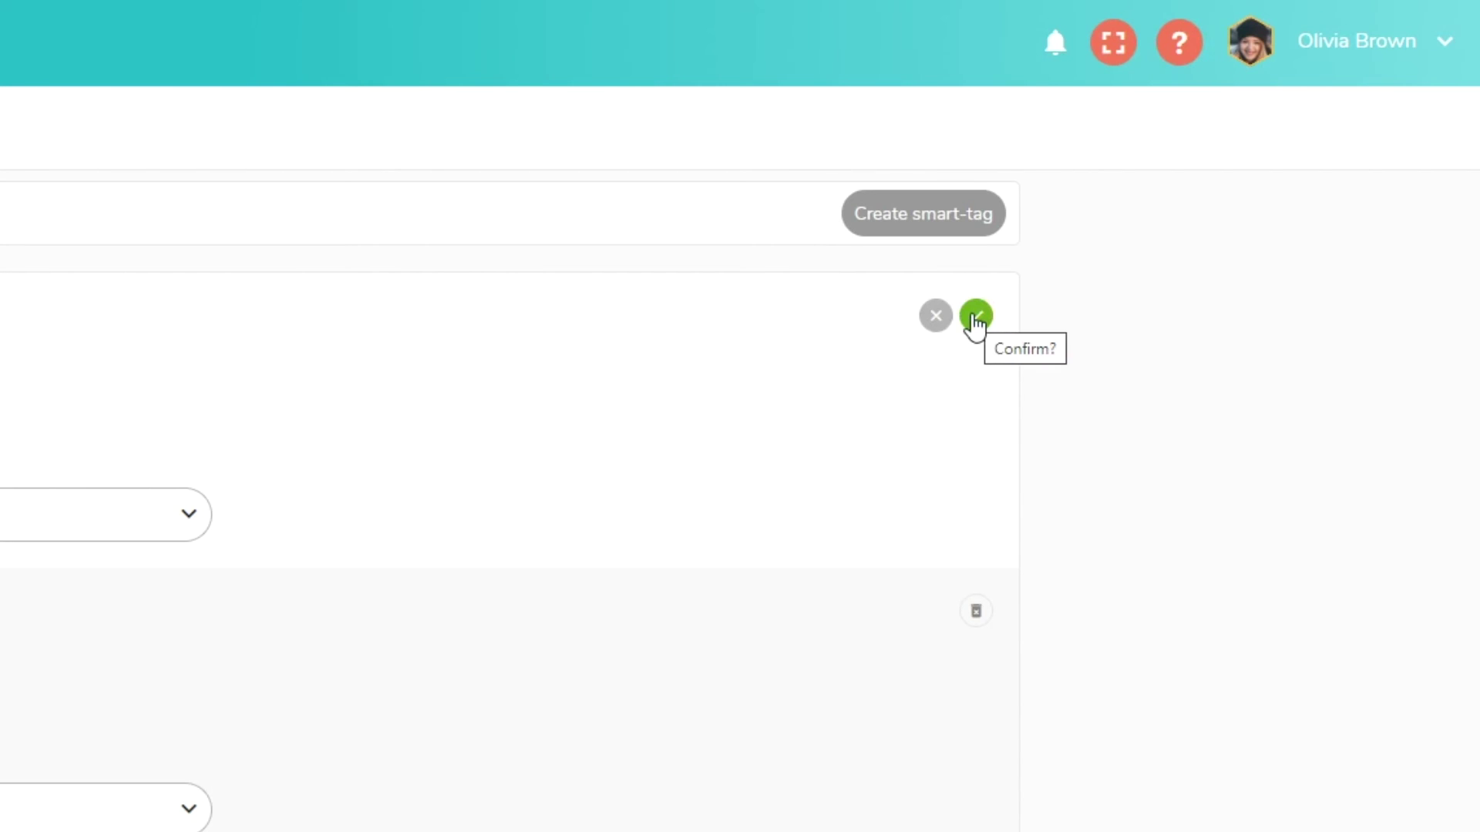
click(975, 317)
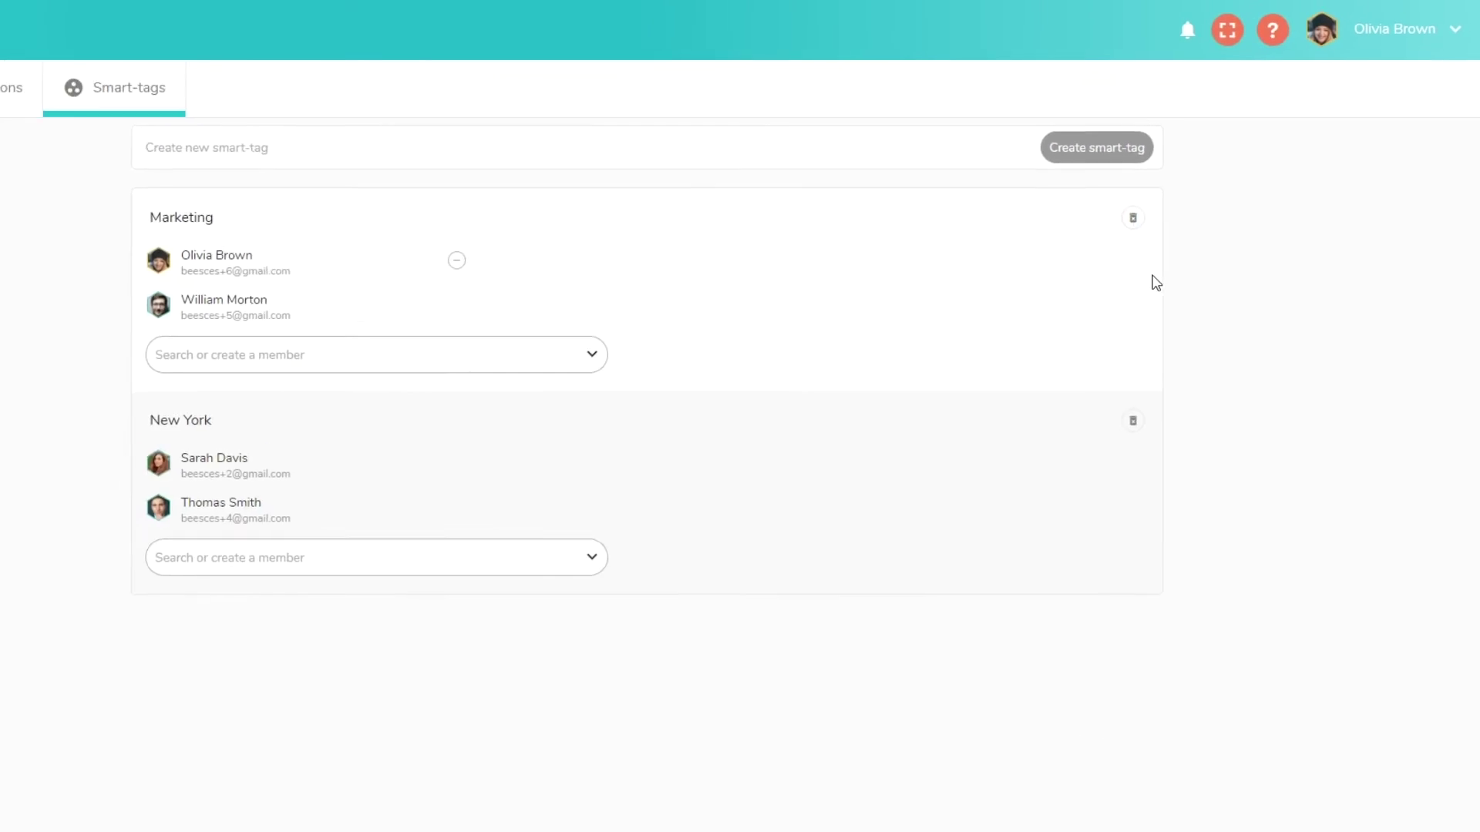